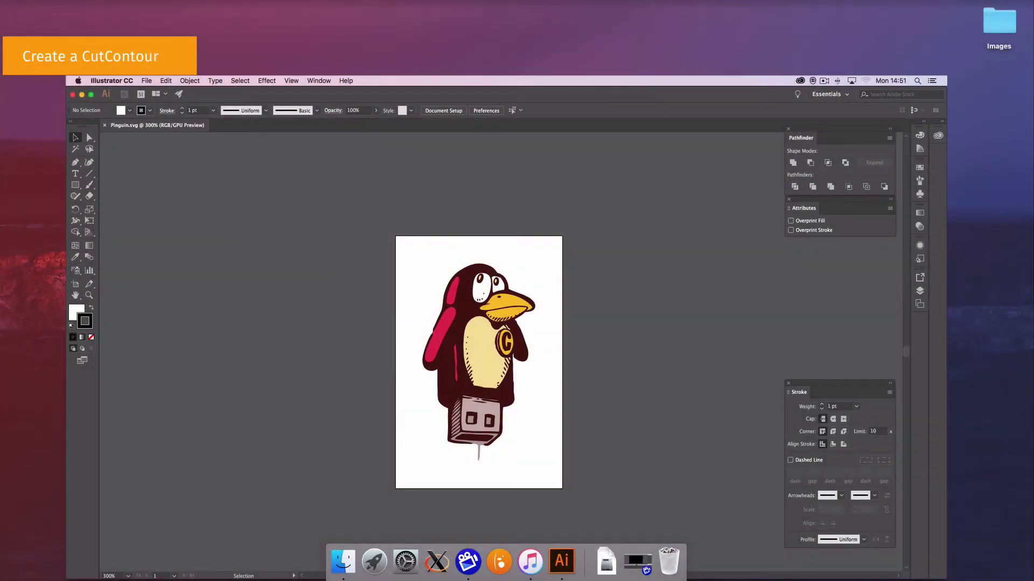
Step: Paste a copy of the entire penguin artwork in place and unite the duplicate into one shape
left_click_drag(365, 221, 612, 484)
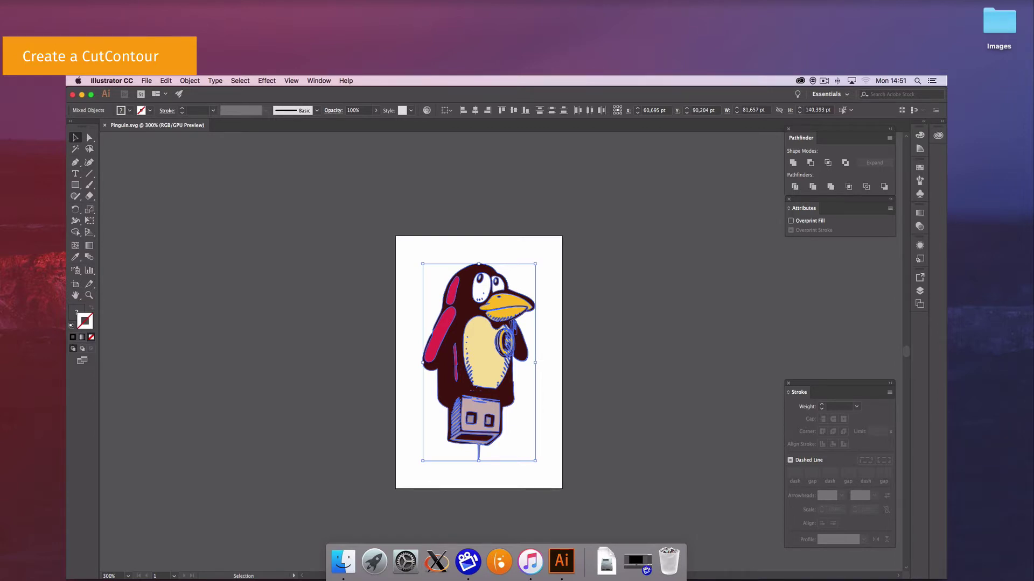
left_click(166, 81)
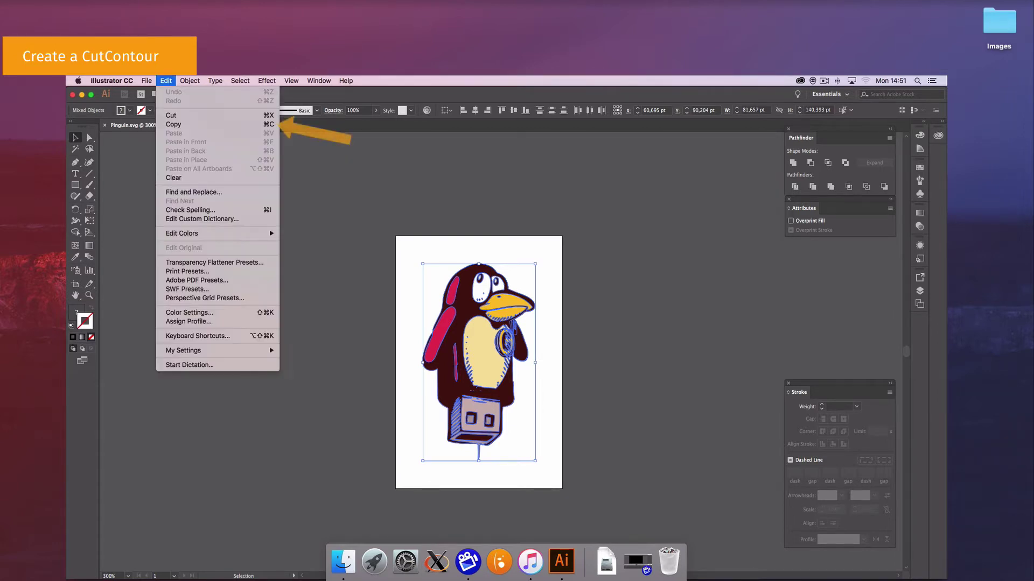
left_click(173, 124)
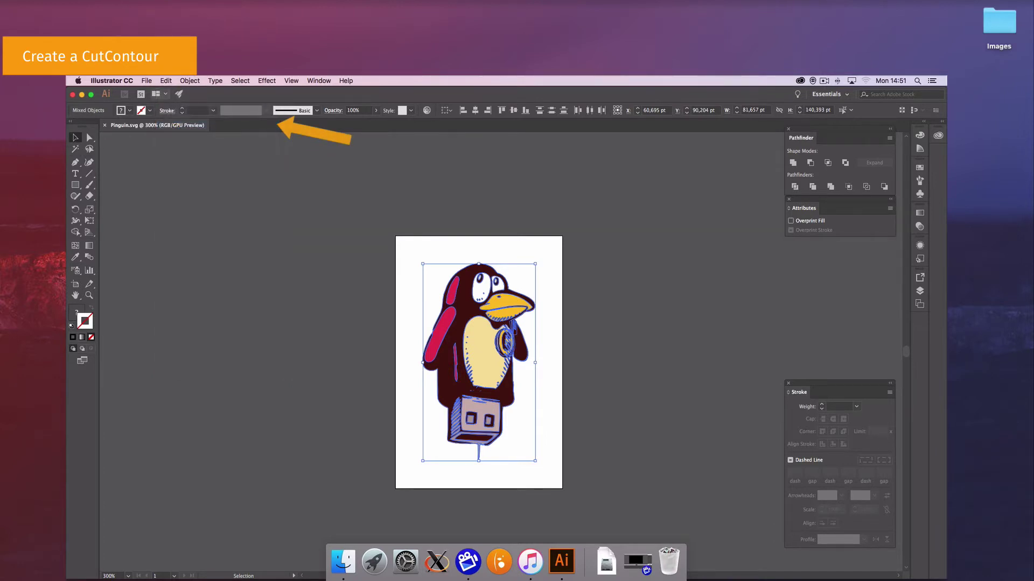
left_click(165, 81)
left_click(186, 160)
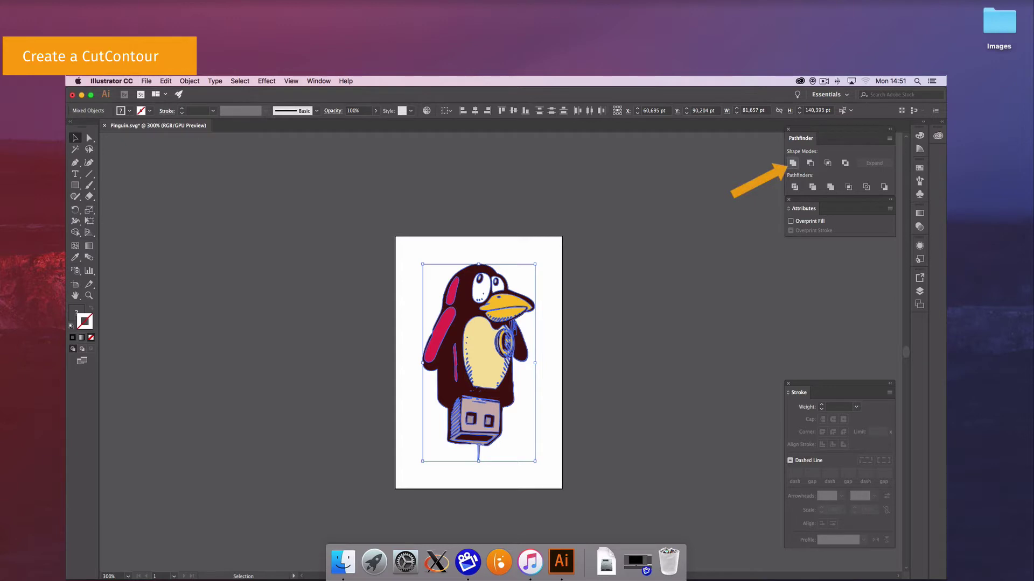
left_click(793, 162)
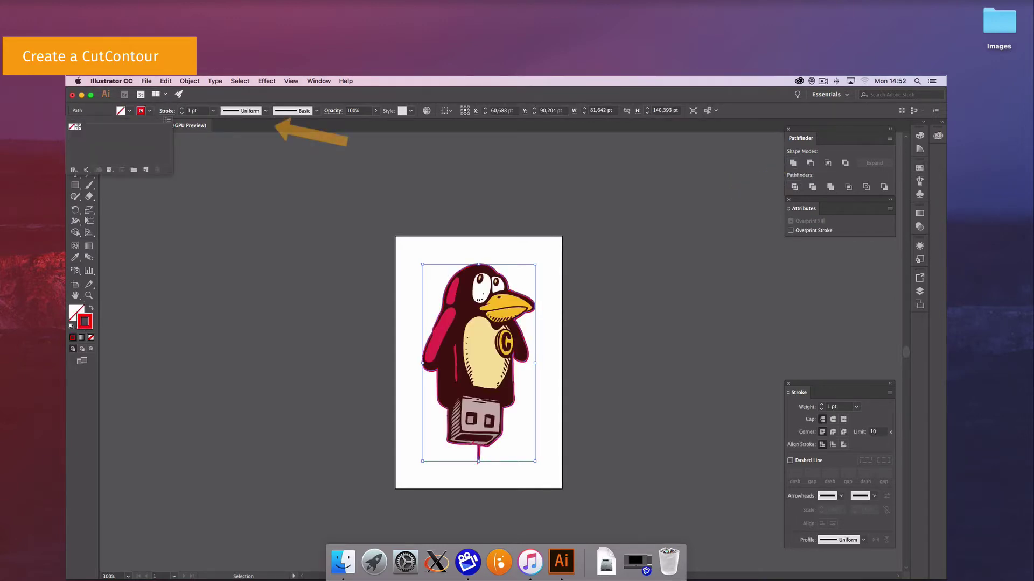
Step: Create a swatch named CutContour from the red stroke color, set it to Spot Color, and choose its color mode
left_click(197, 127)
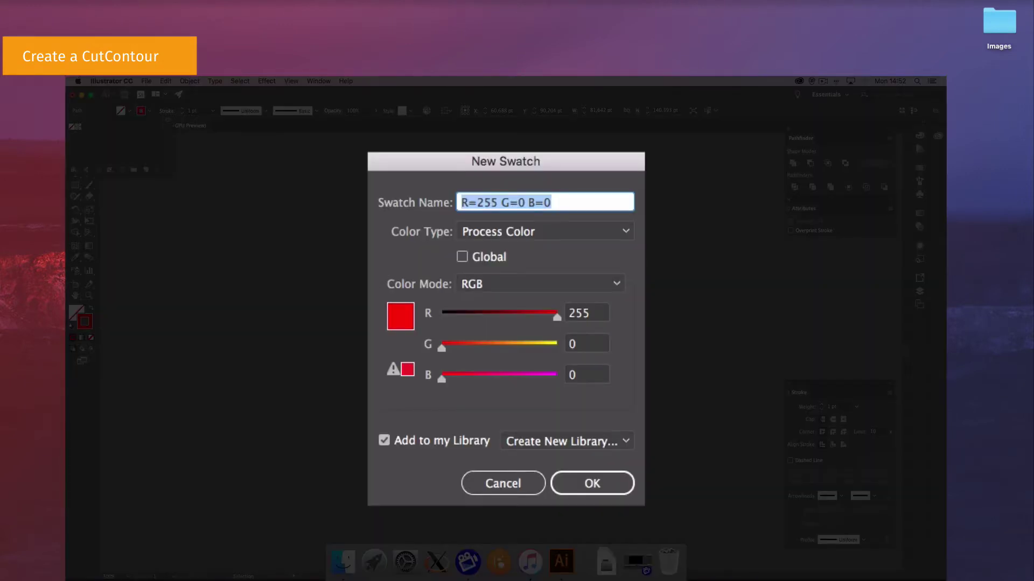
type("Cut")
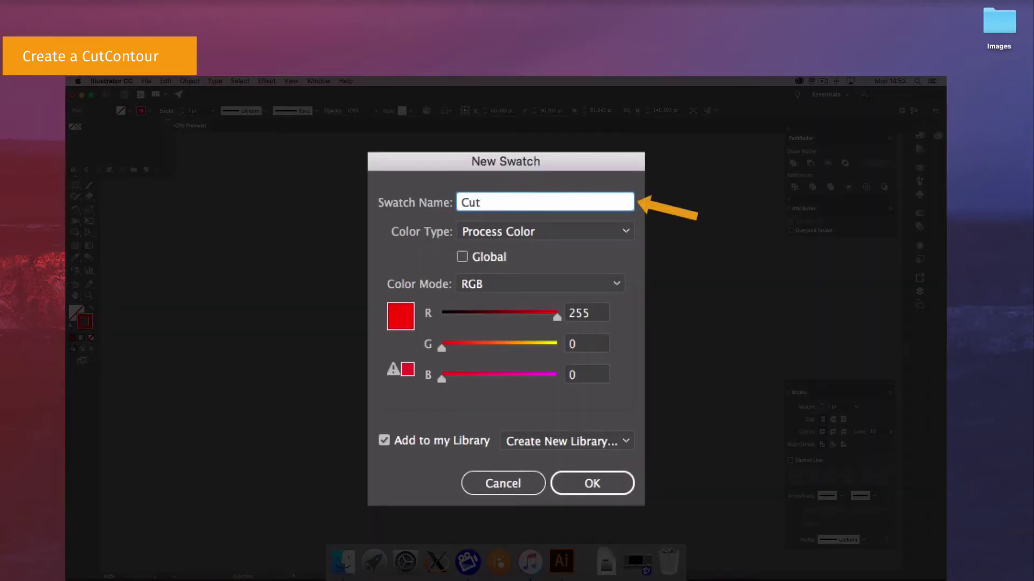
type("Contour")
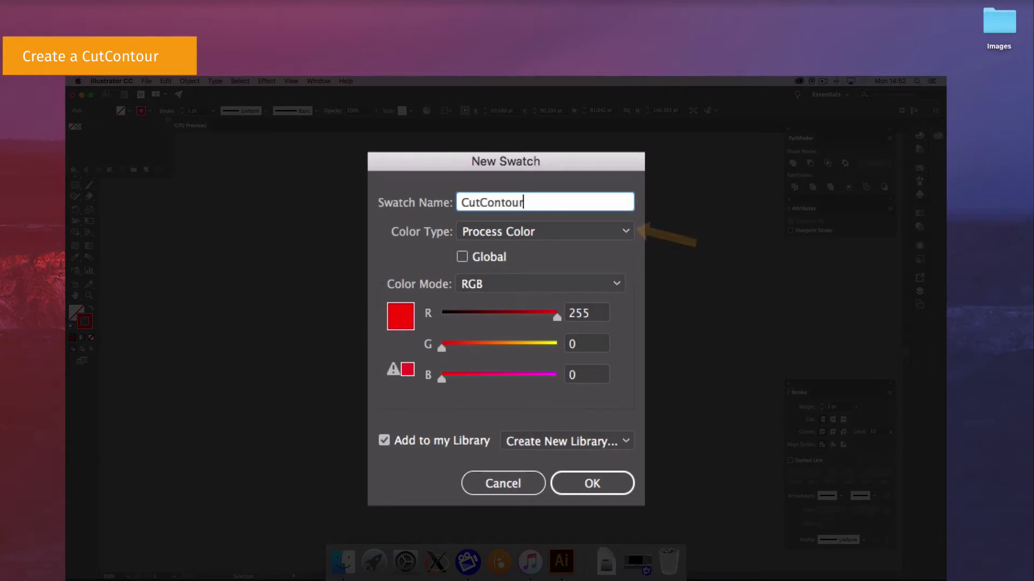
left_click(545, 231)
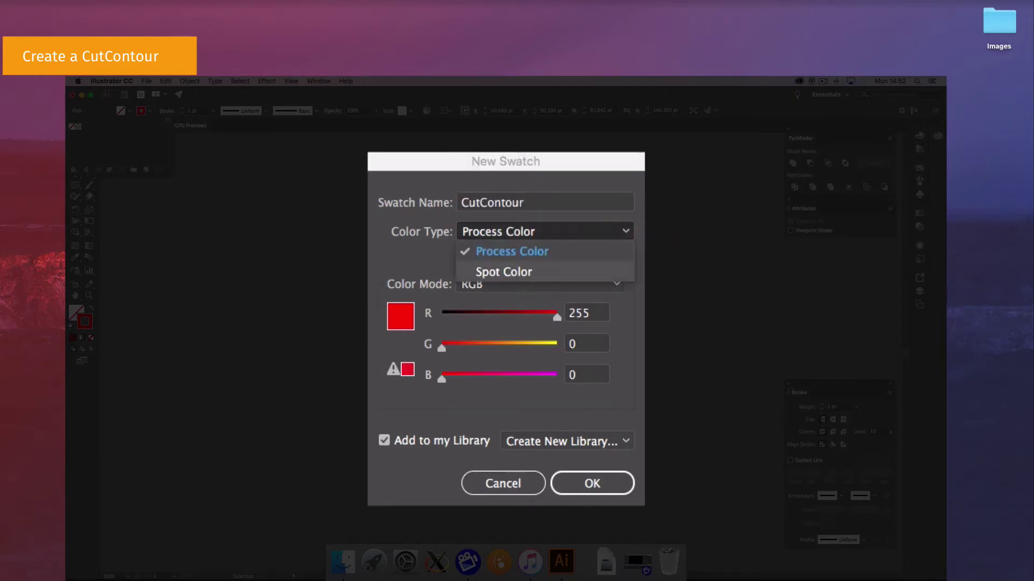
left_click(504, 272)
left_click(540, 283)
left_click(493, 365)
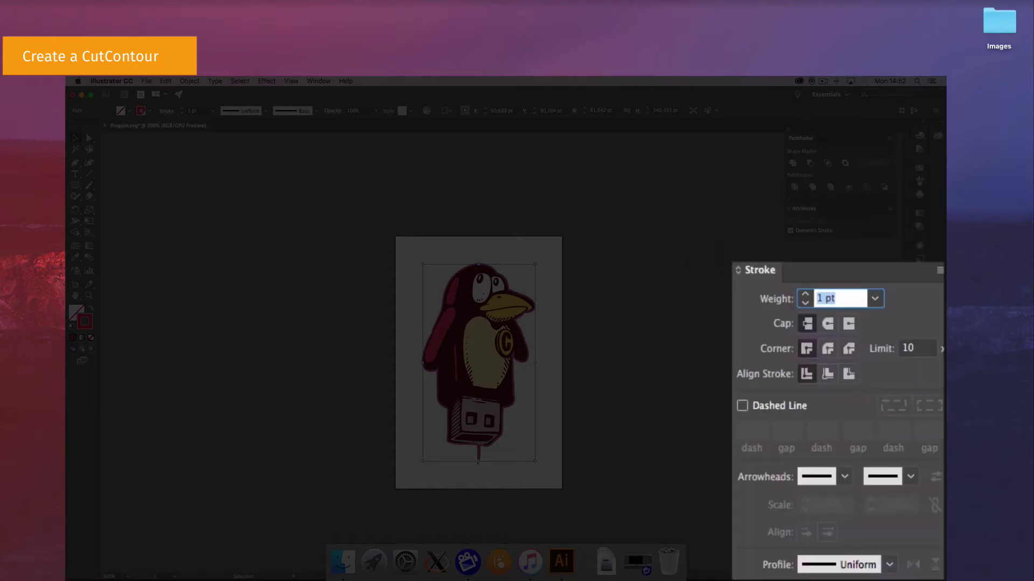
Step: Set the penguin contour's stroke weight to 0,1 pt
type("0,1")
key("Return")
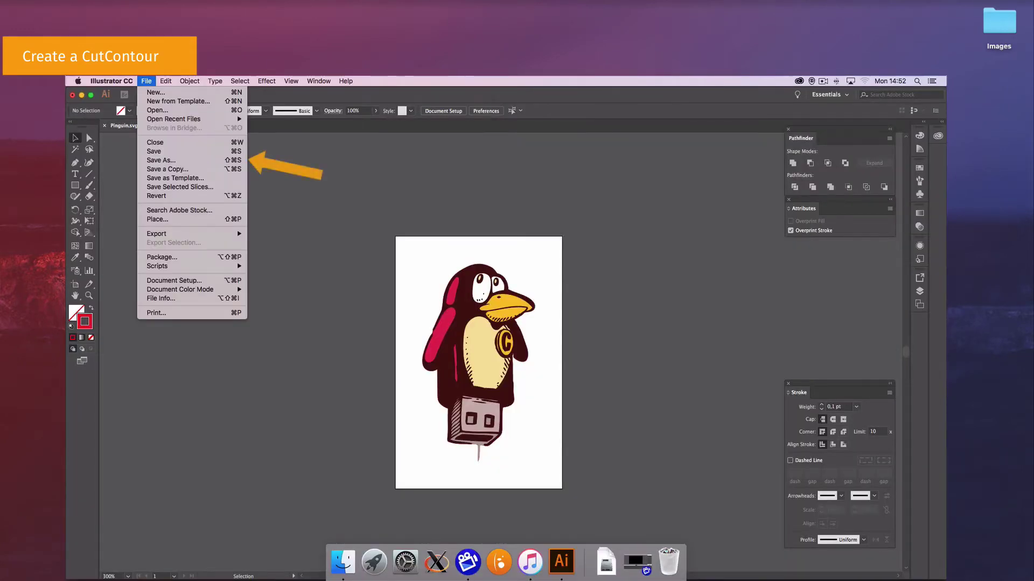
Step: Save the artwork to the Desktop as Pinguin.pdf in Adobe PDF format, using the PDF/X-1a:2001 standard
left_click(150, 161)
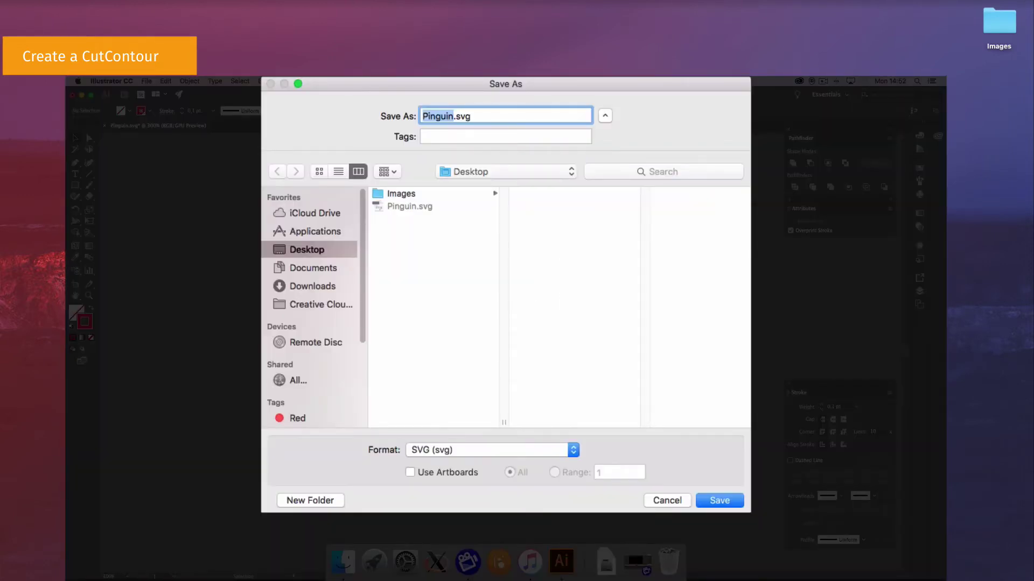
left_click(492, 450)
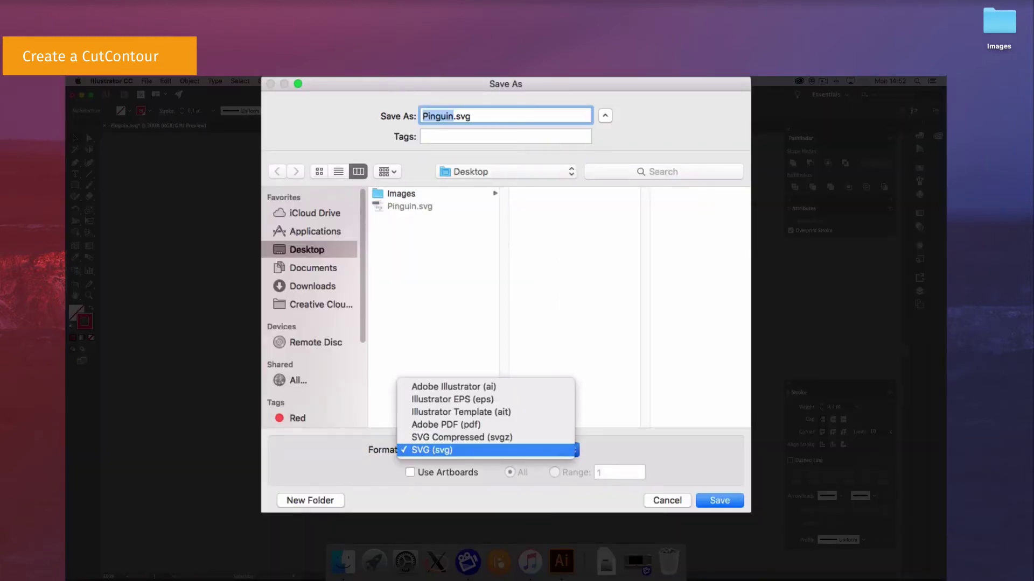
left_click(446, 425)
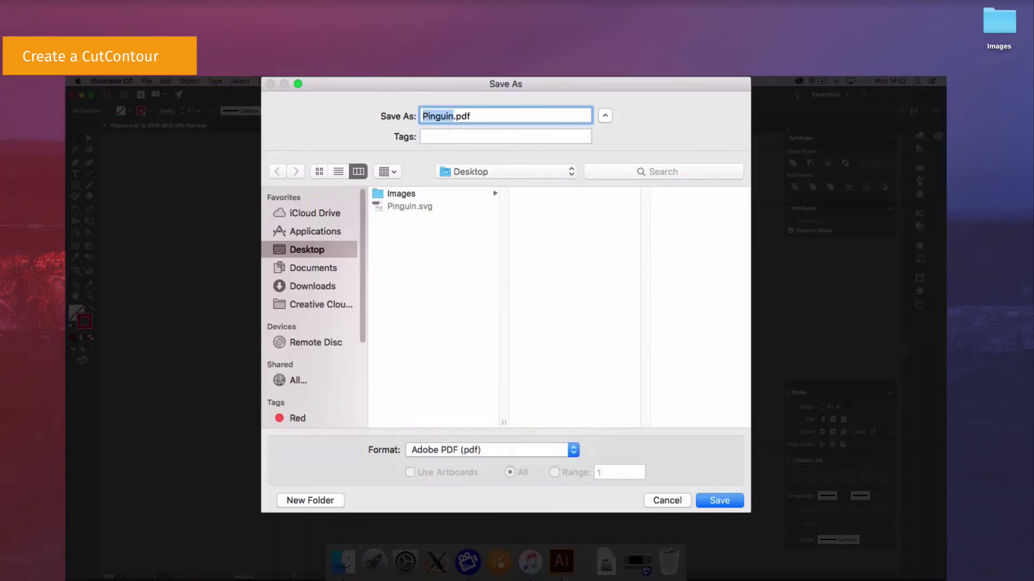
key("Return")
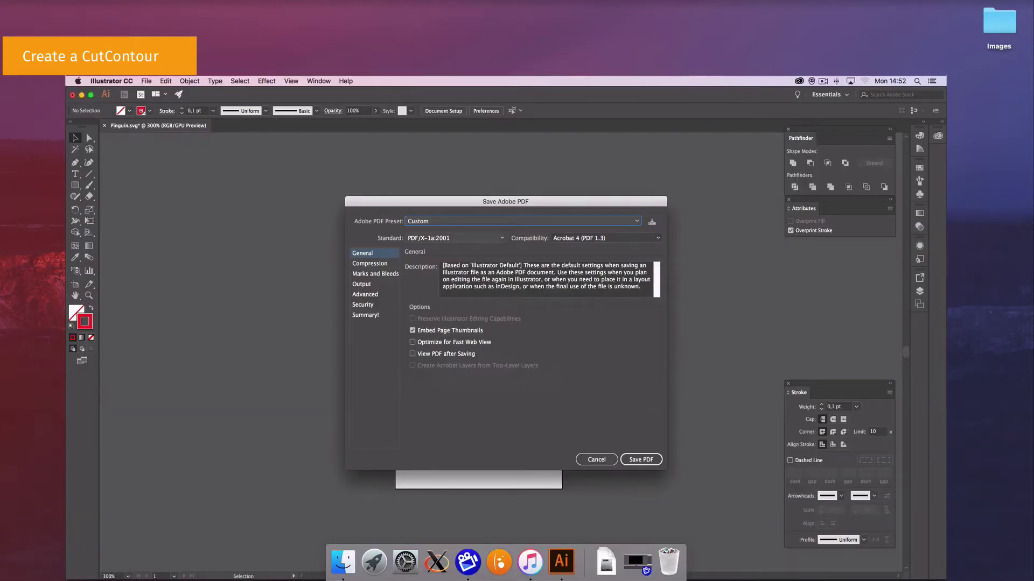
left_click(455, 238)
left_click(455, 258)
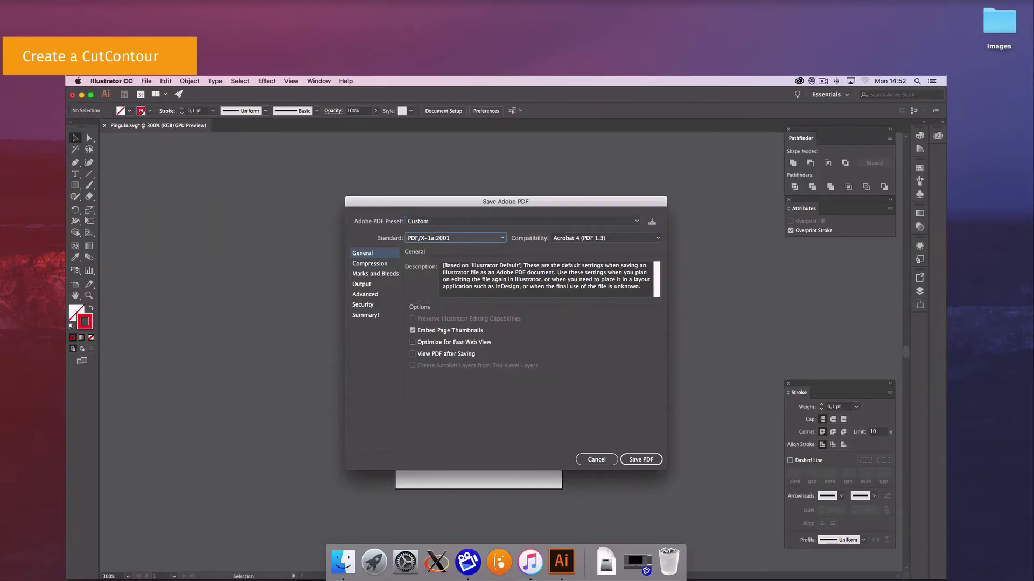
key("Return")
key("Return")
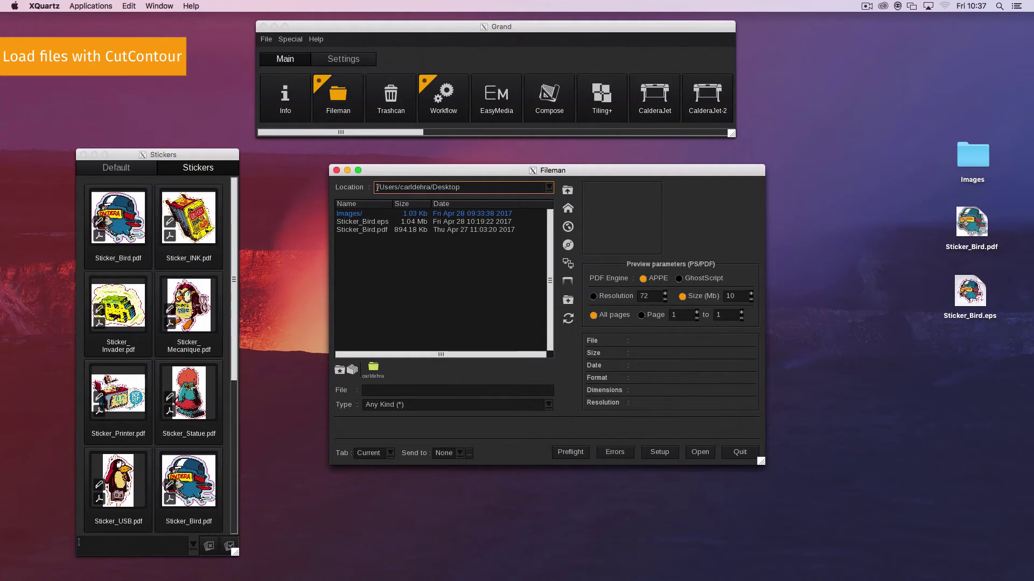
Step: In Caldera's Fileman, select Sticker_Bird.pdf and add the name NewCutContour to the Cut Contour list in its setup
left_click(361, 229)
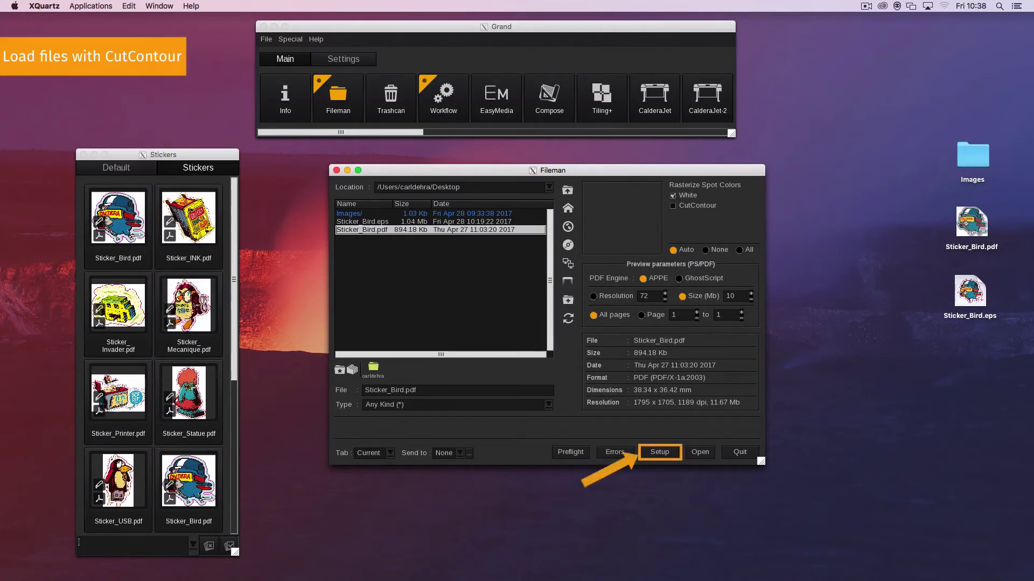
left_click(660, 452)
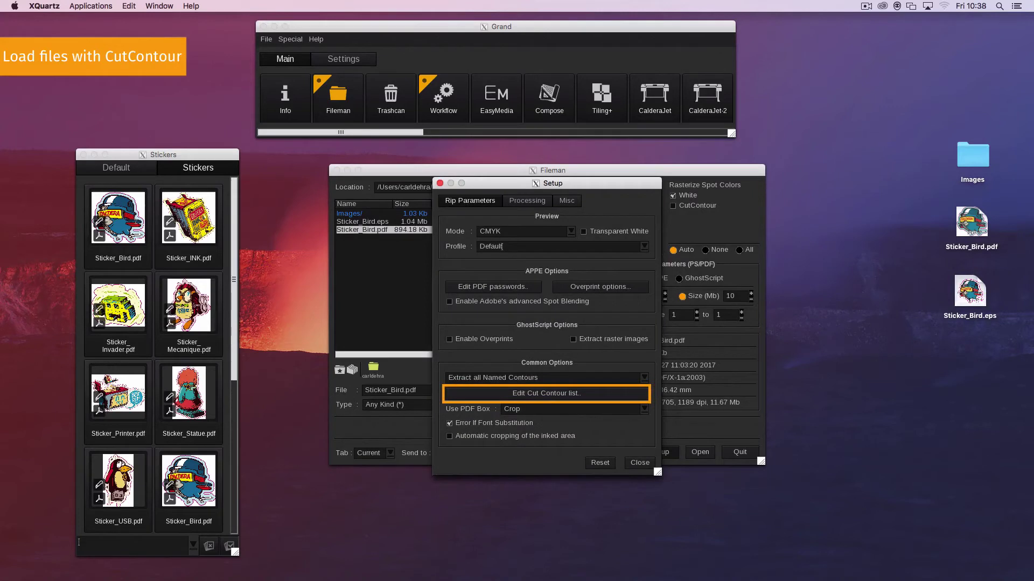
left_click(546, 393)
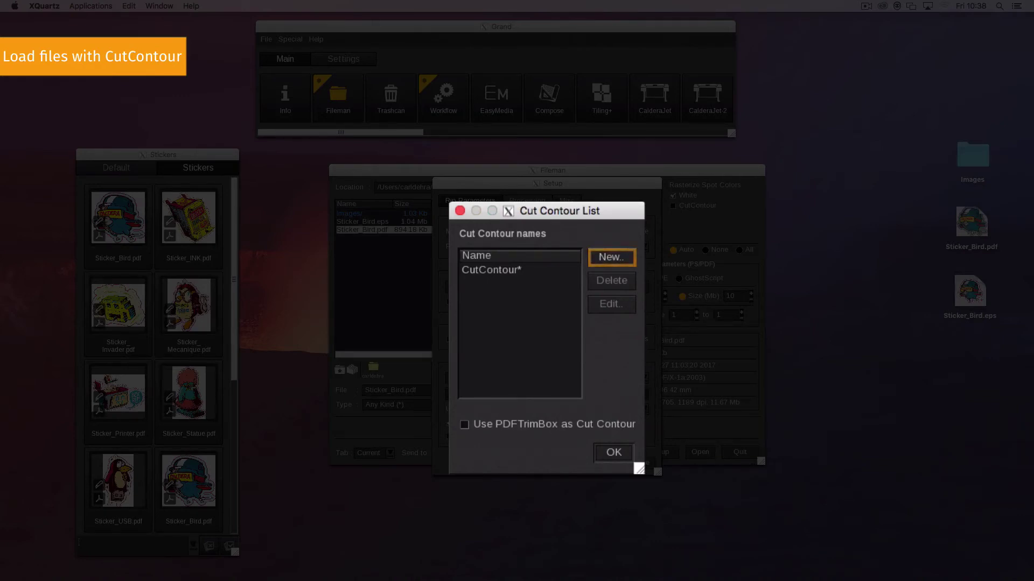
left_click(612, 257)
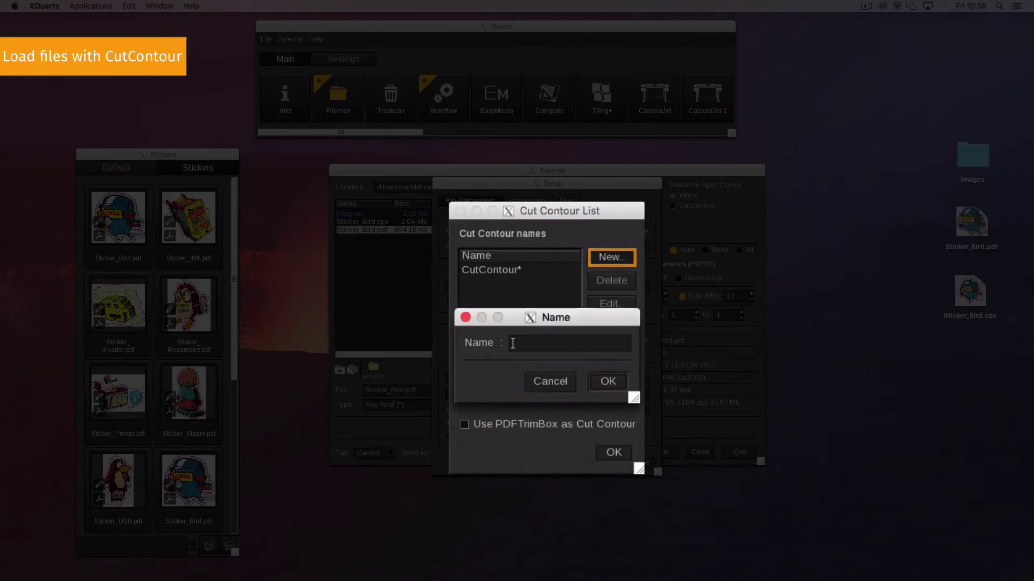
type("NewCutContour")
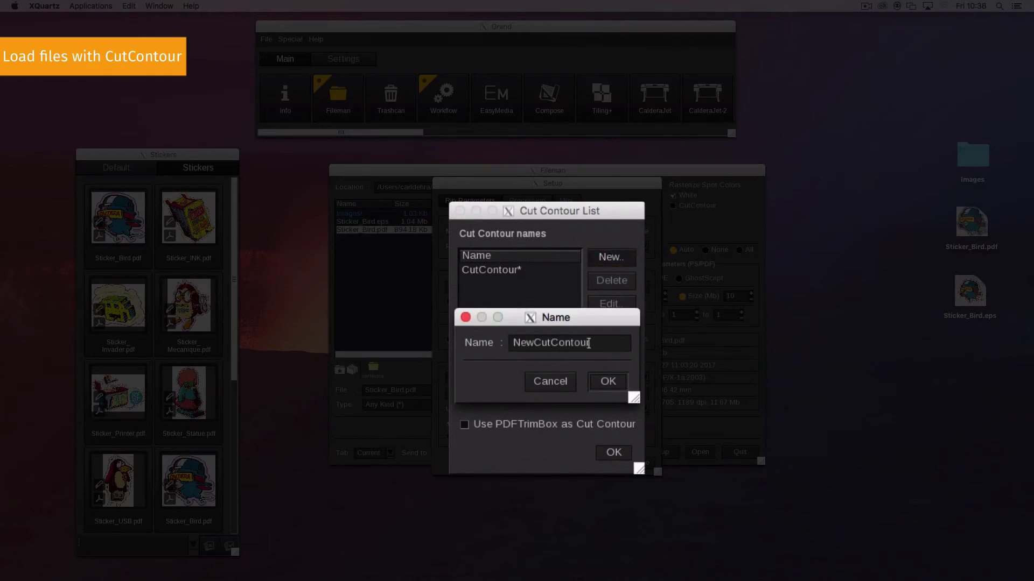
key("Return")
Step: Rename the NewCutContour entry in the Cut Contour list as CutContour2
left_click(612, 304)
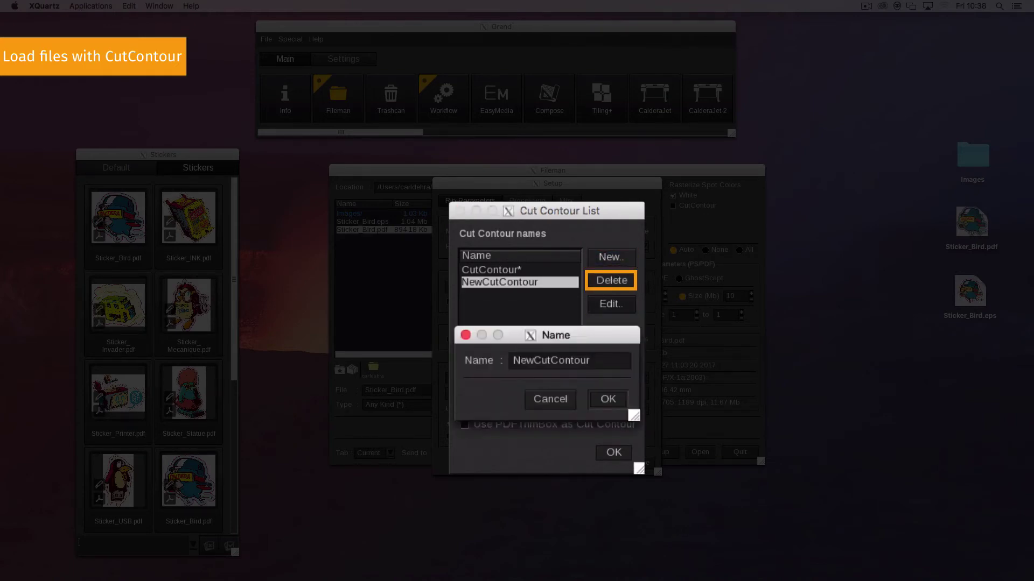
type("2")
key("Left")
key("Left")
key("Left")
key("Left")
key("Left")
key("Left")
key("Left")
key("Left")
key("Left")
key("Left")
key("Left")
key("BackSpace")
key("BackSpace")
key("BackSpace")
key("Return")
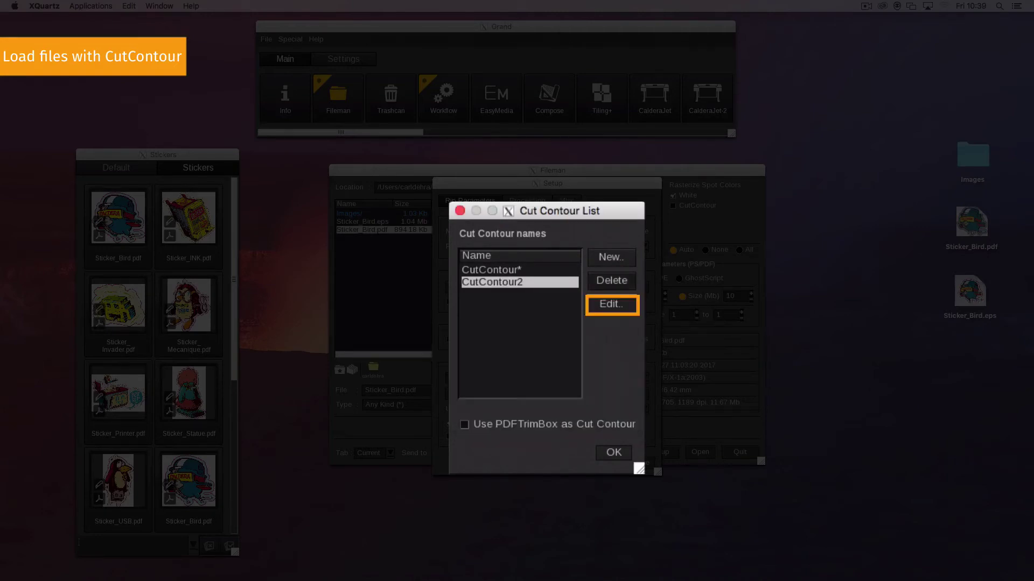
Step: Delete the CutContour2 entry from the Cut Contour list and close the list and the setup
left_click(611, 280)
key("Return")
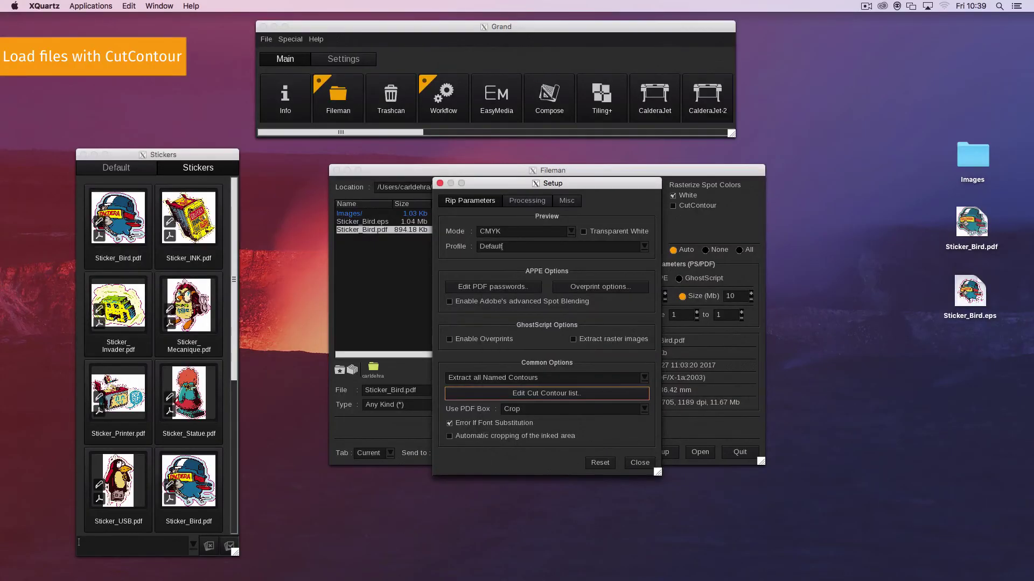
key("Return")
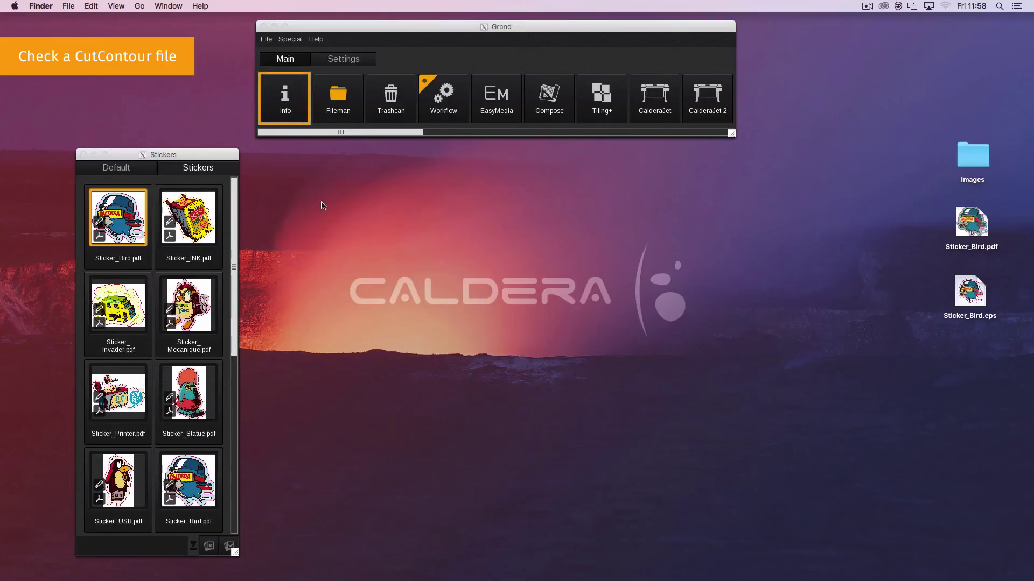
Step: Open the Info module and load the first Sticker_Bird.pdf from the Stickers tab into it
left_click(298, 102)
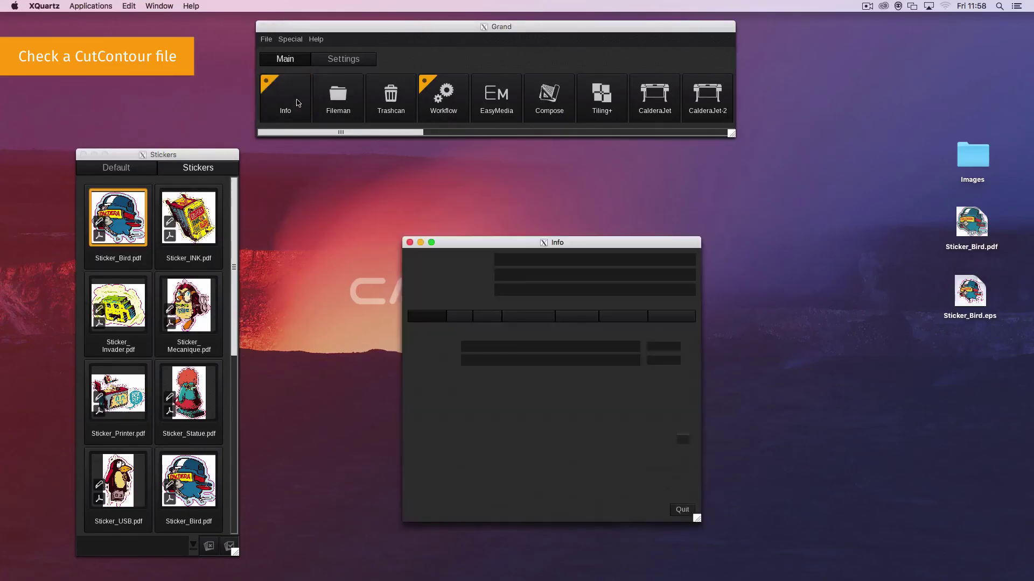
left_click(136, 245)
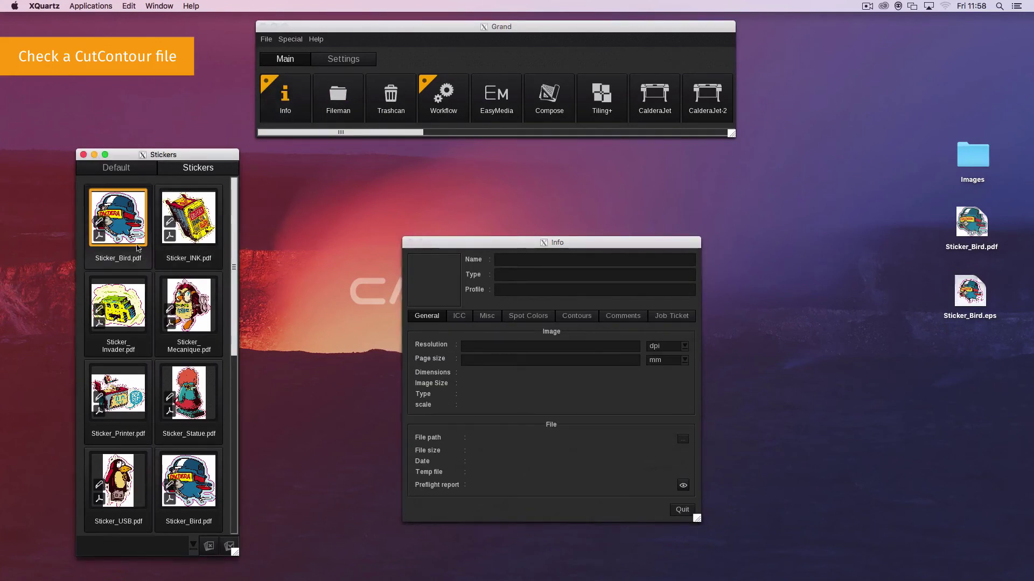
left_click_drag(131, 237, 451, 292)
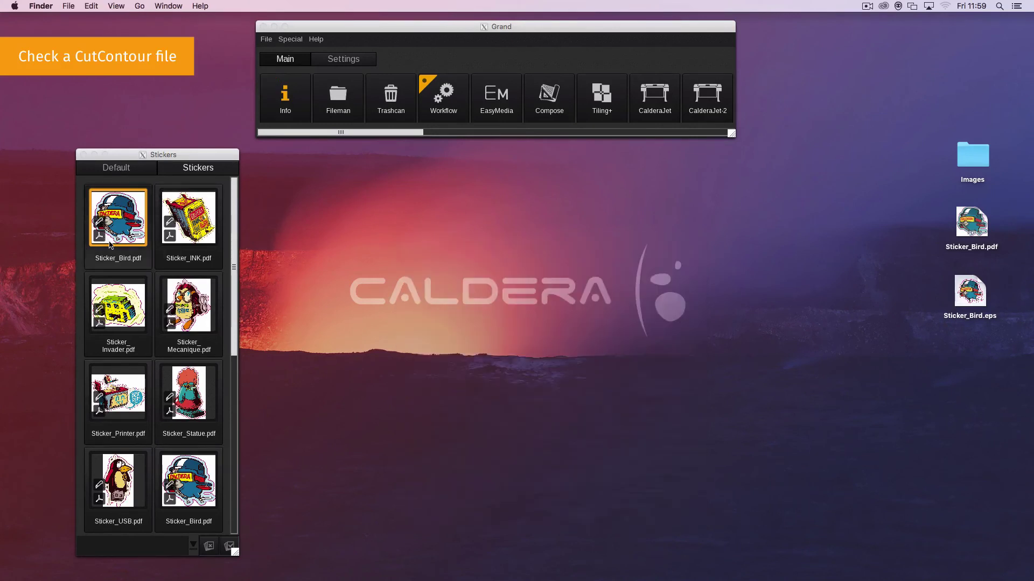
Step: Bring up the image information for Sticker_Bird.pdf again and examine the contours it contains
left_click(109, 245)
left_click(290, 115)
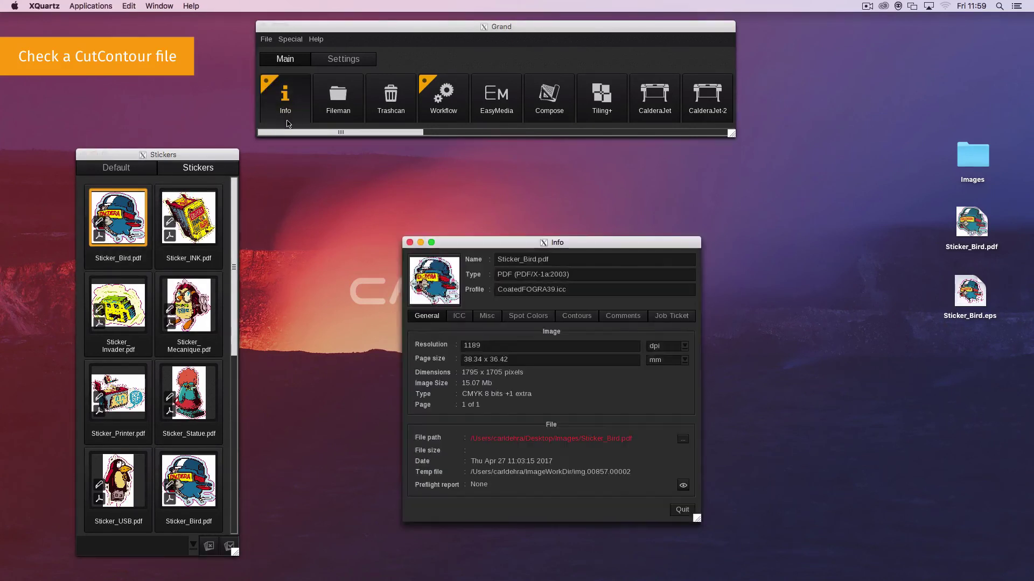
right_click(136, 209)
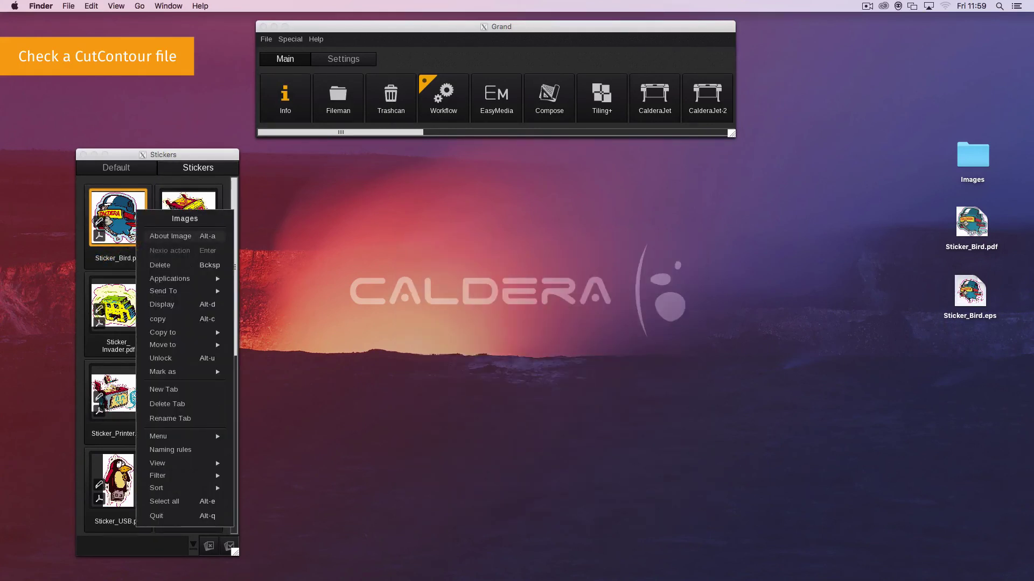
left_click(177, 236)
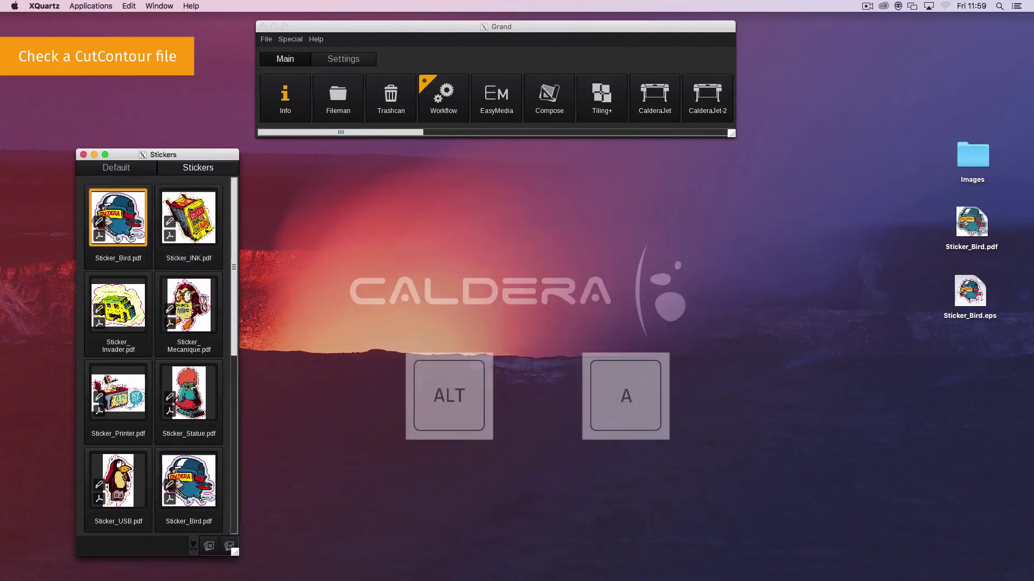
key("alt+a")
left_click(576, 316)
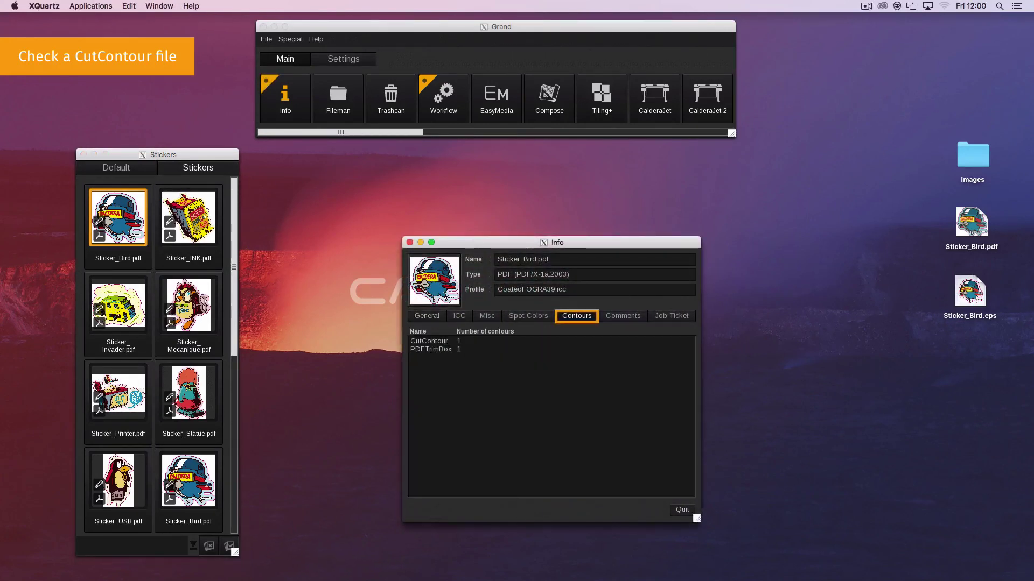